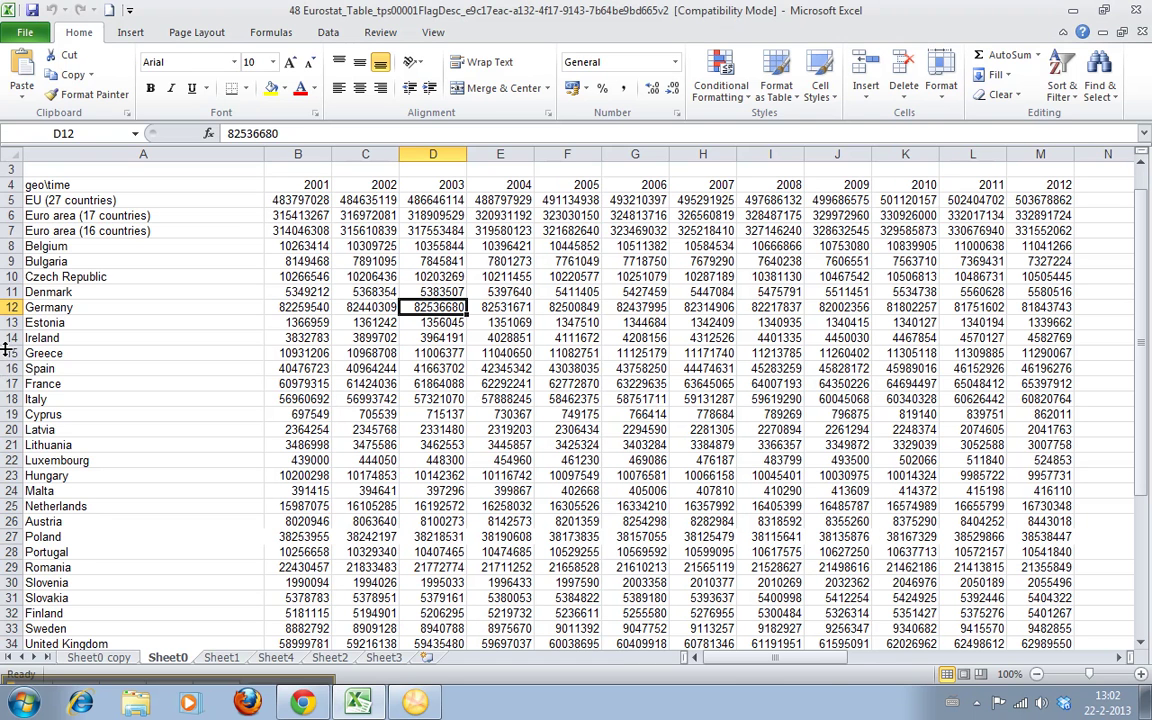
Step: Delete the entire Greece row from Sheet0
left_click(8, 353)
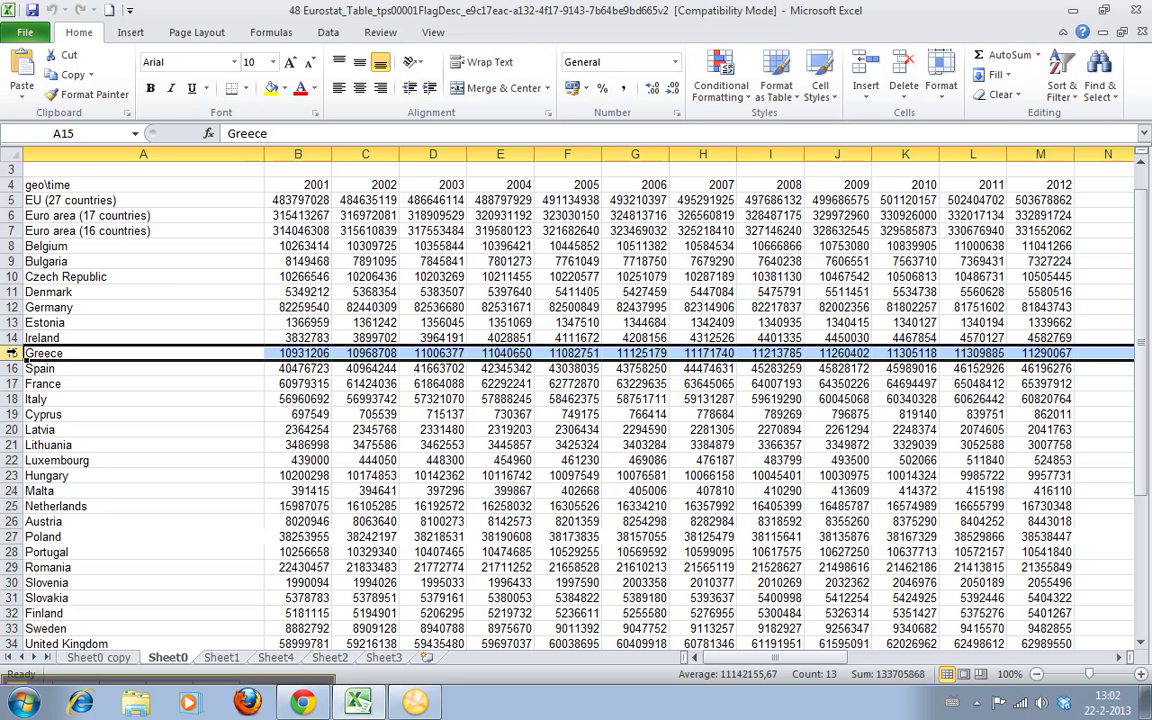
right_click(12, 353)
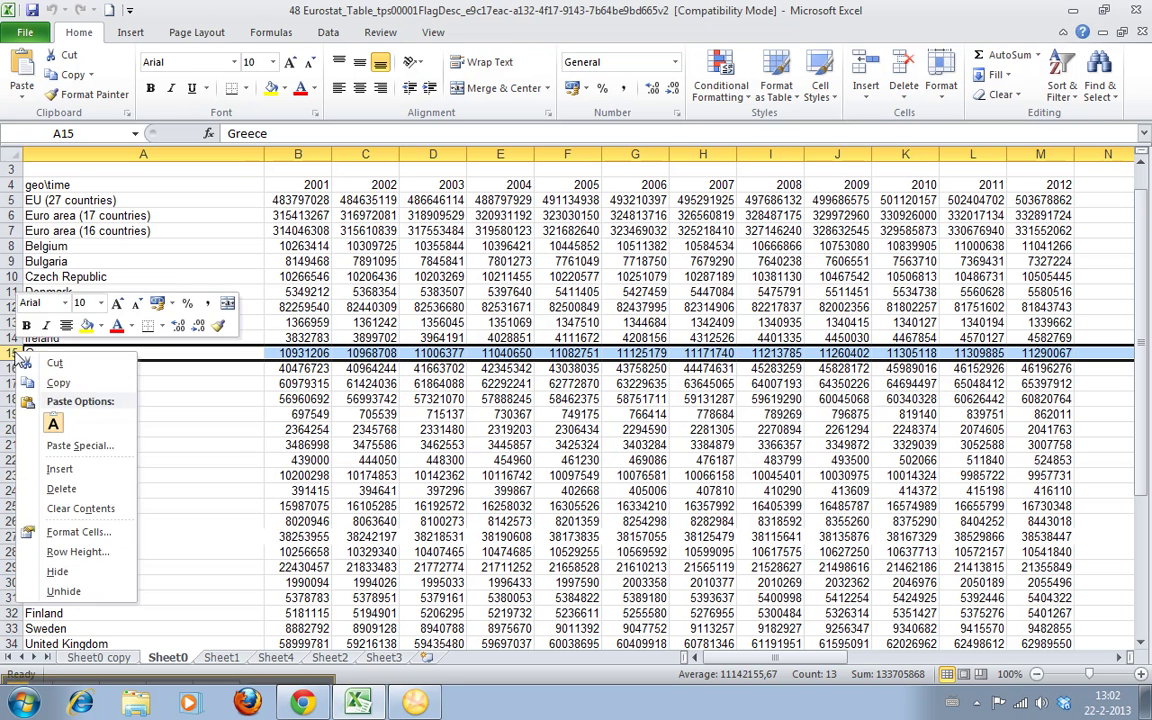
left_click(58, 487)
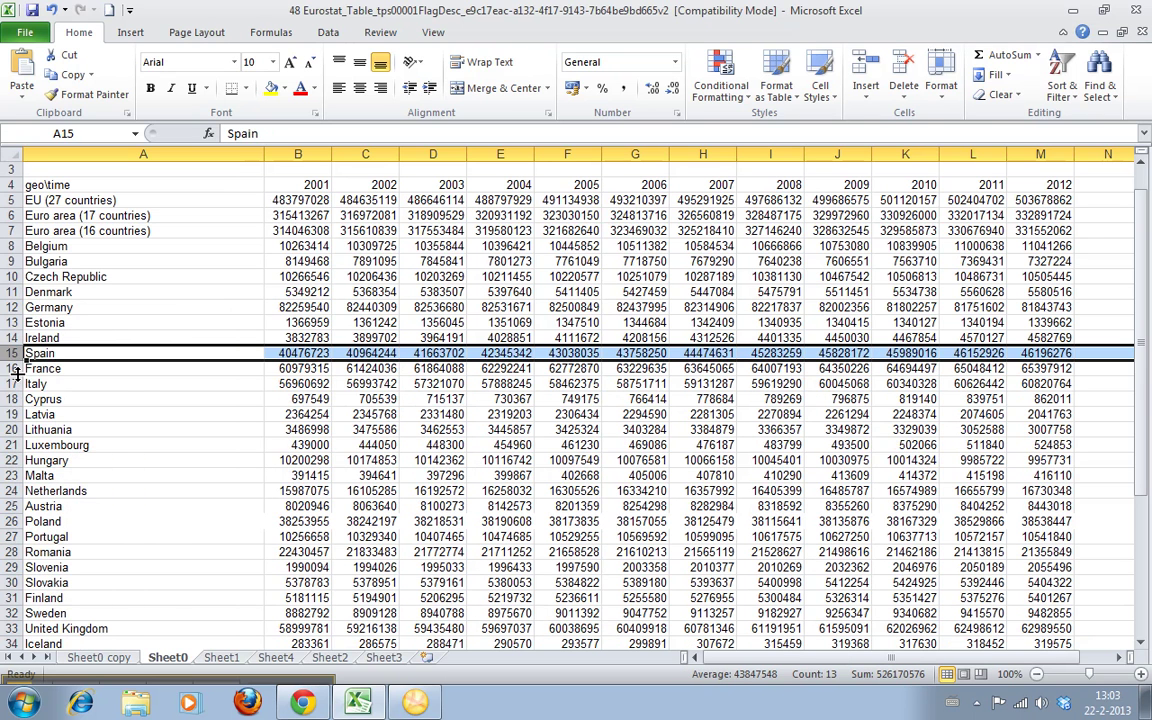
Step: Delete the entire Luxembourg row from Sheet0
left_click(12, 445)
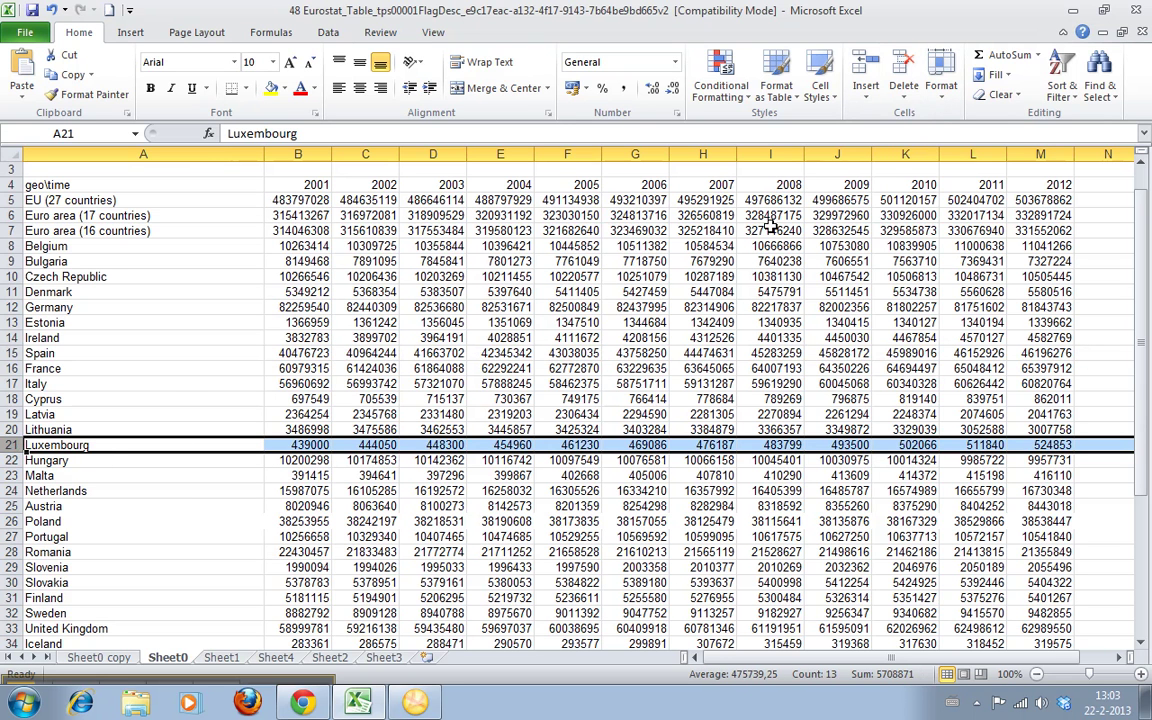
left_click(905, 98)
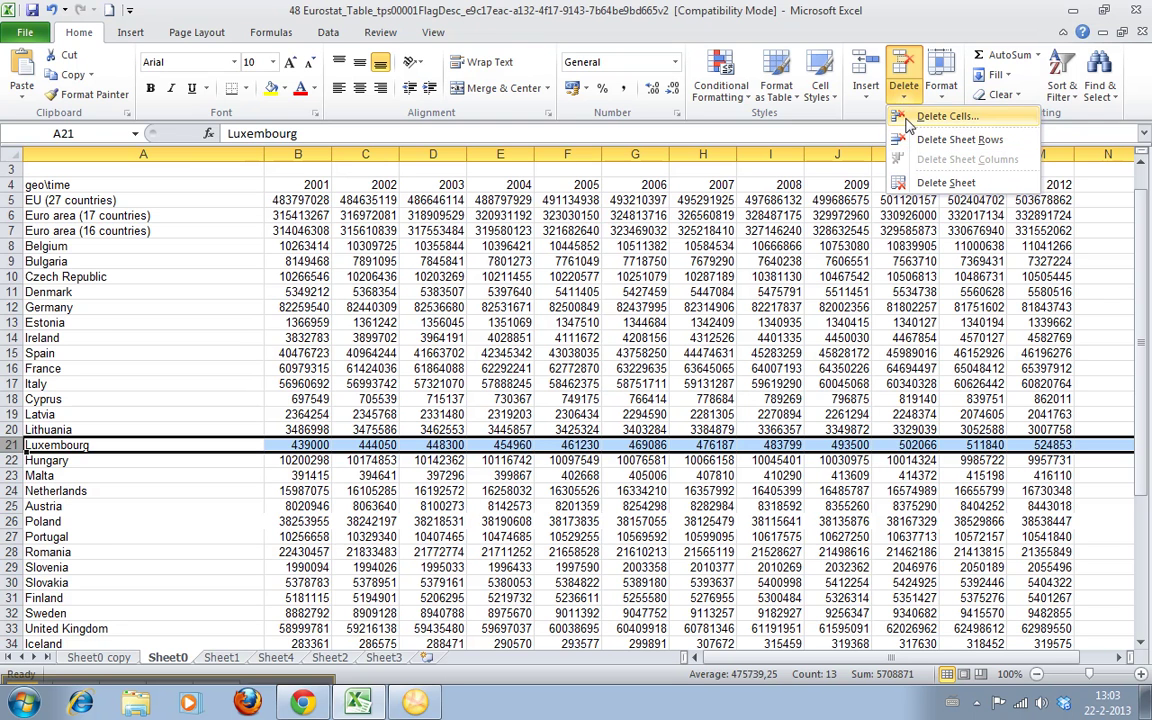
left_click(950, 139)
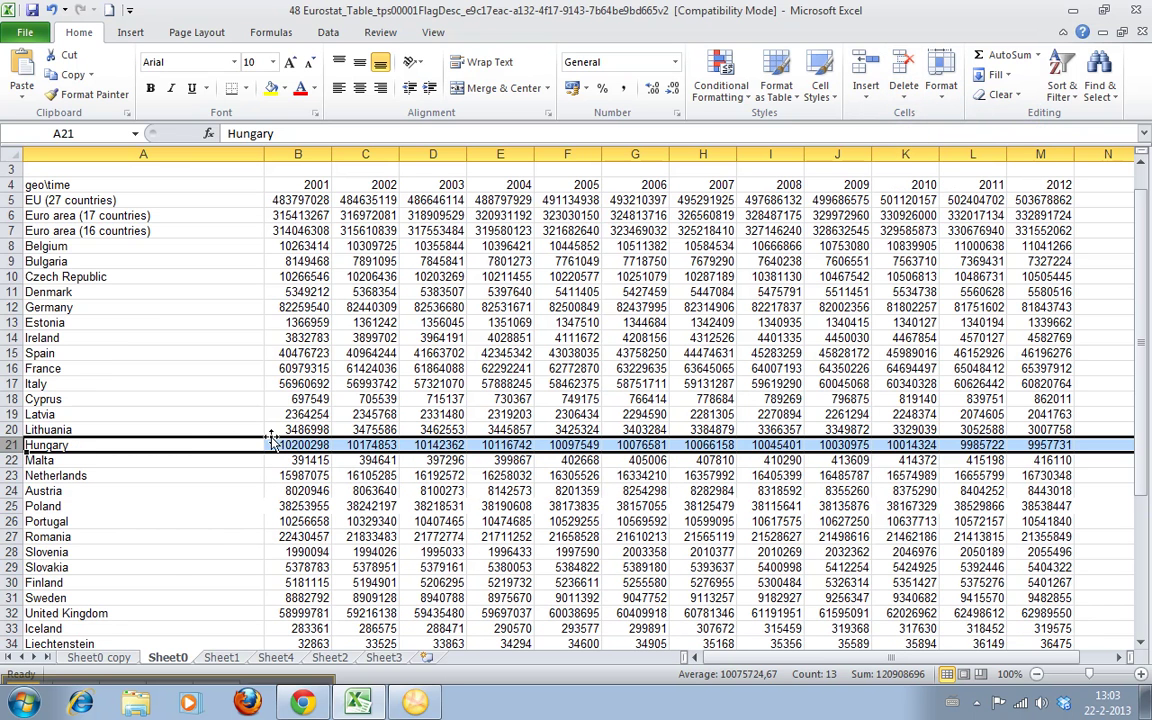
Step: Delete the entire column holding the 2003 figures
left_click(437, 152)
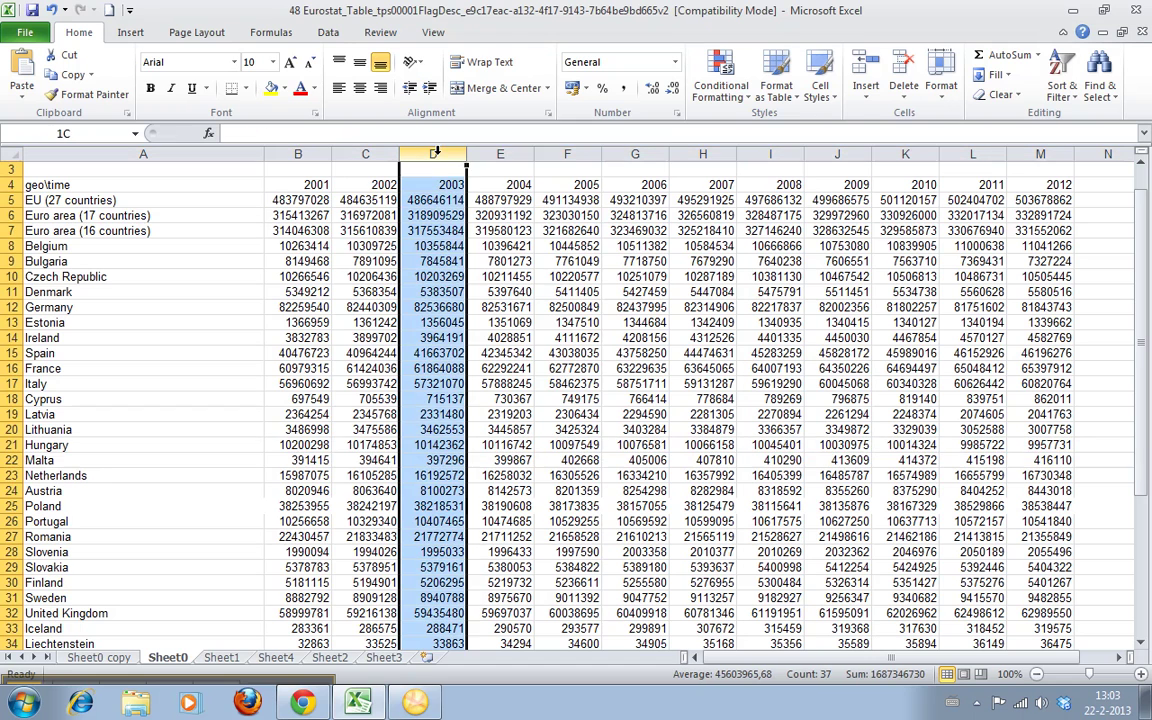
right_click(437, 152)
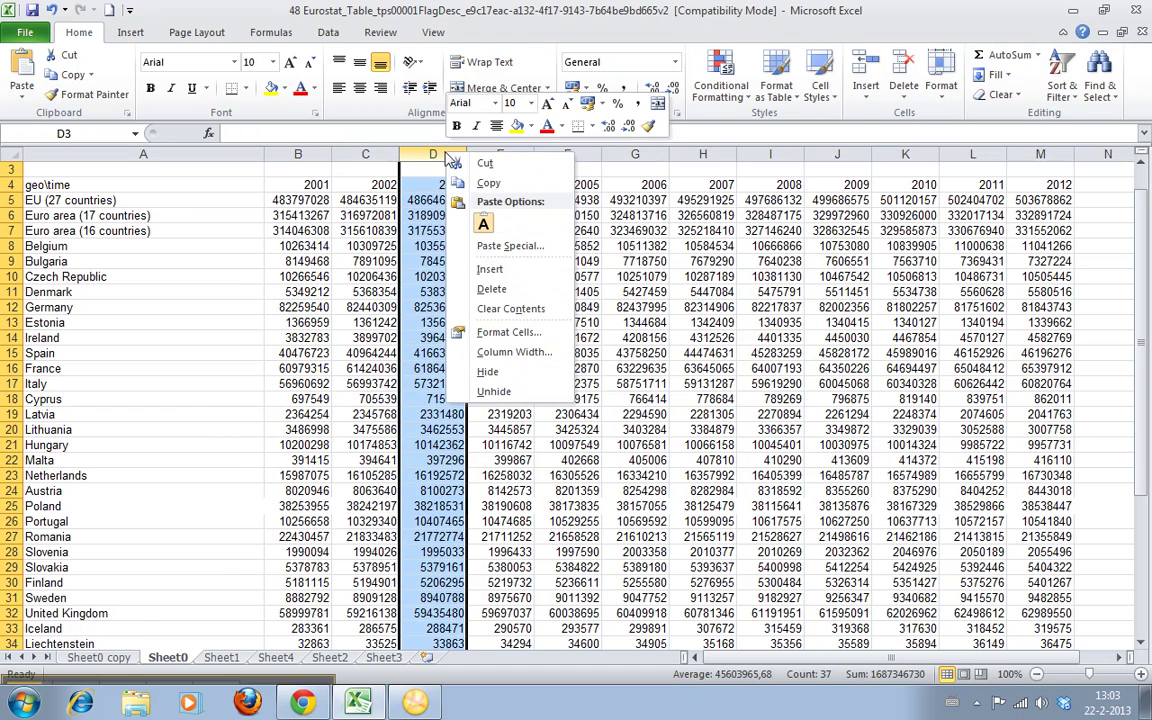
left_click(450, 283)
Step: Clear the contents of the 2005 column while keeping the column, and enter z in its cell E3
left_click(516, 156)
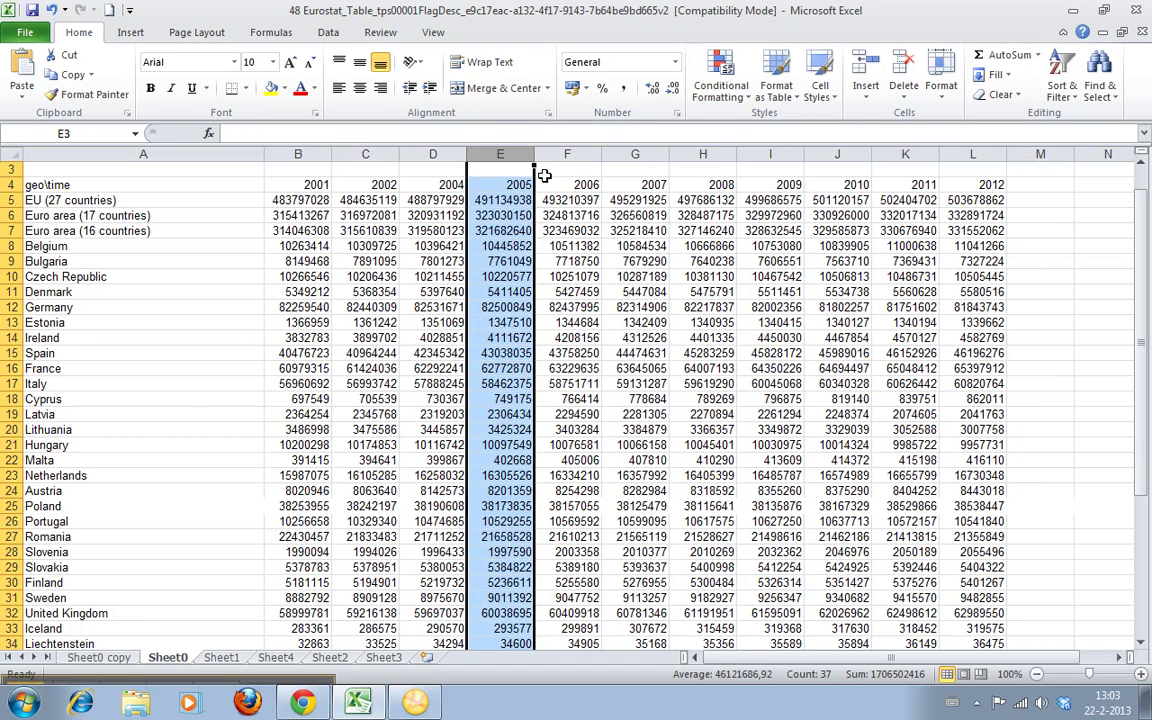
key("Delete")
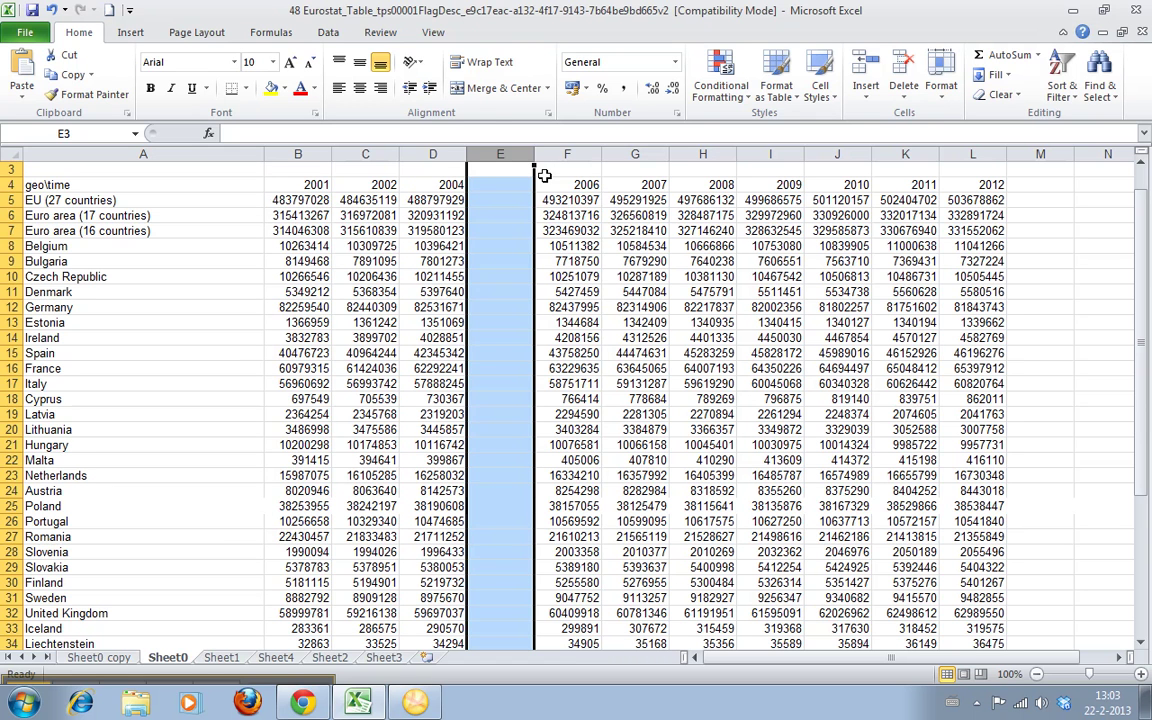
left_click(489, 171)
type("z")
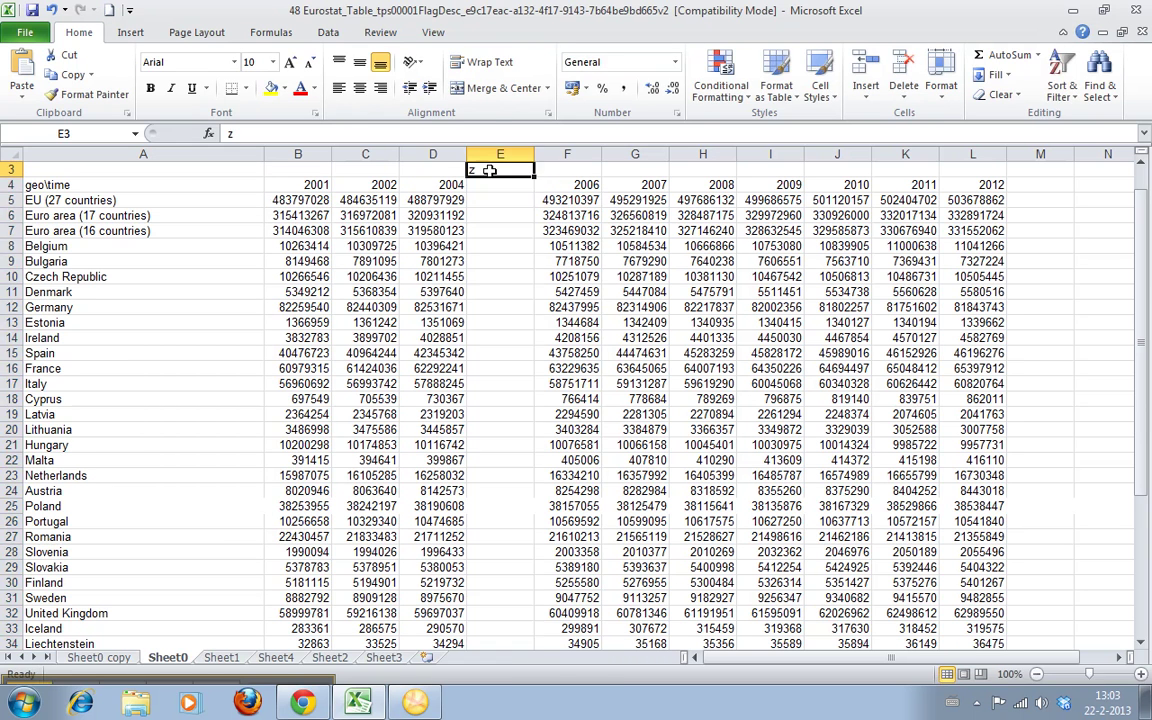
left_click(487, 153)
type("zz")
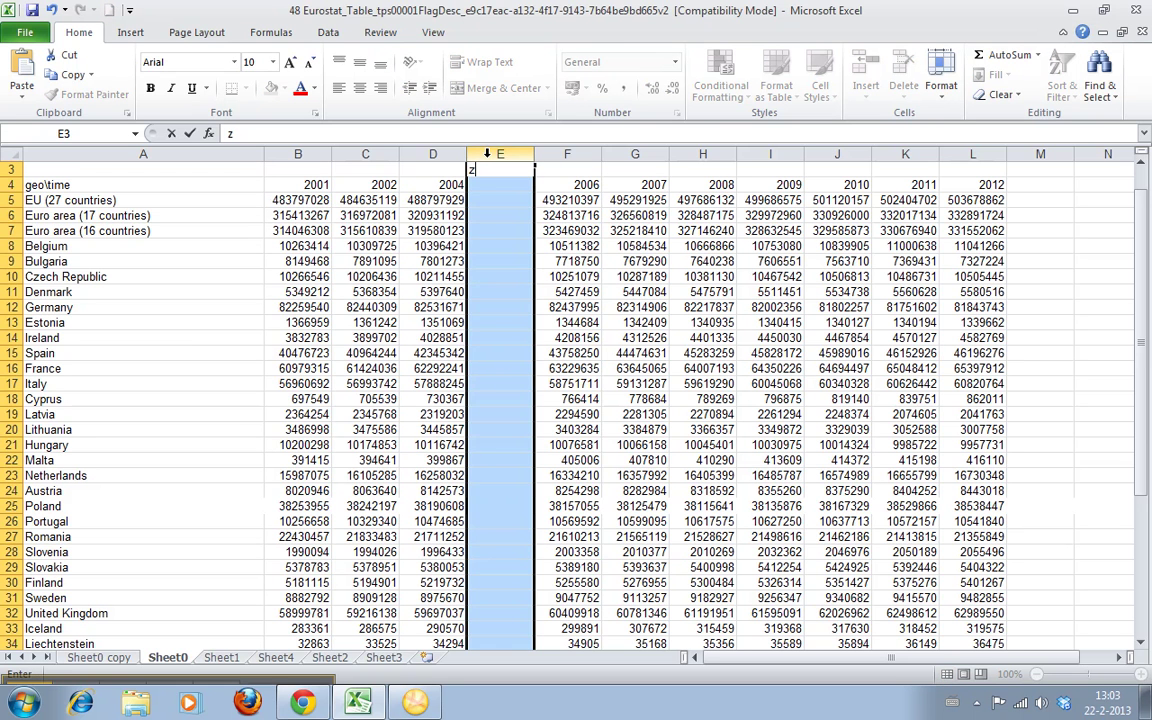
key("BackSpace")
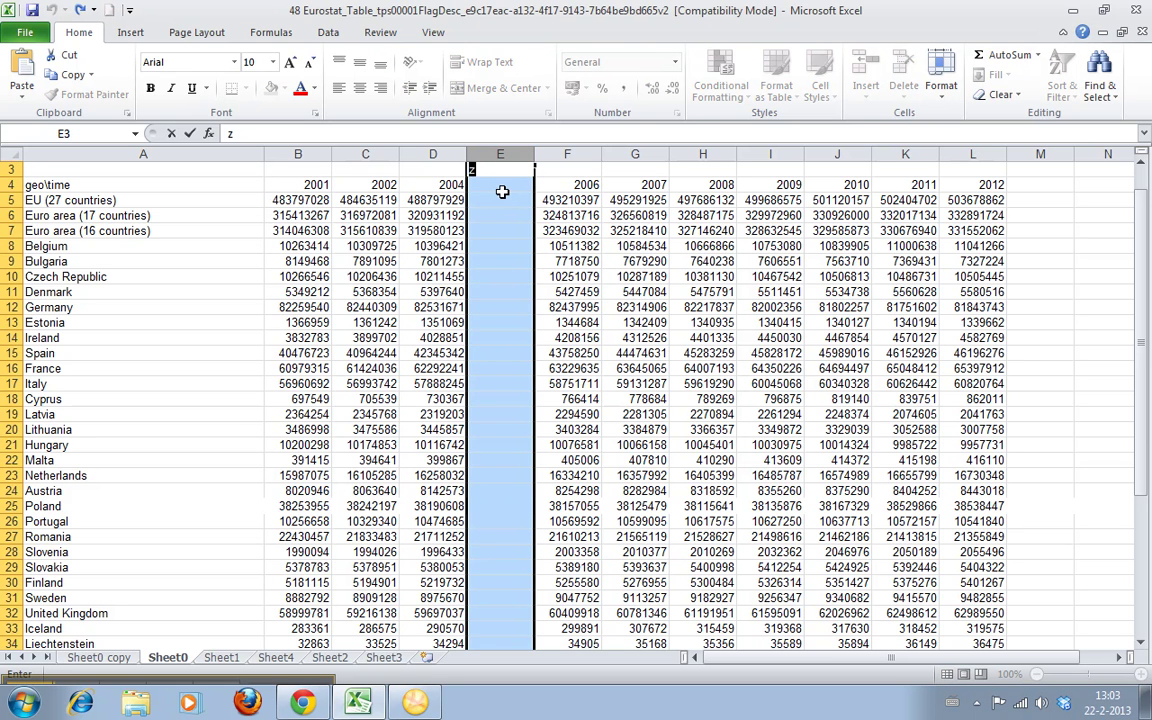
key("Return")
left_click(567, 200)
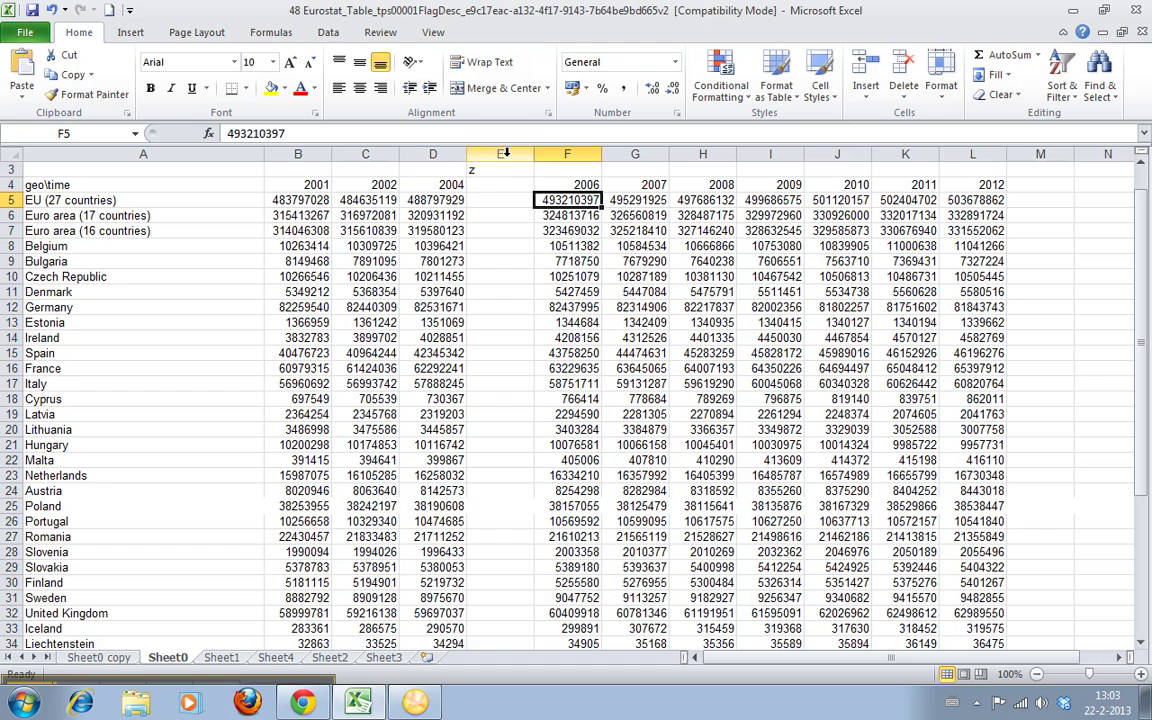
Step: Undo the z entry in cell E3 and the clearing of the 2005 column
key("ctrl+z")
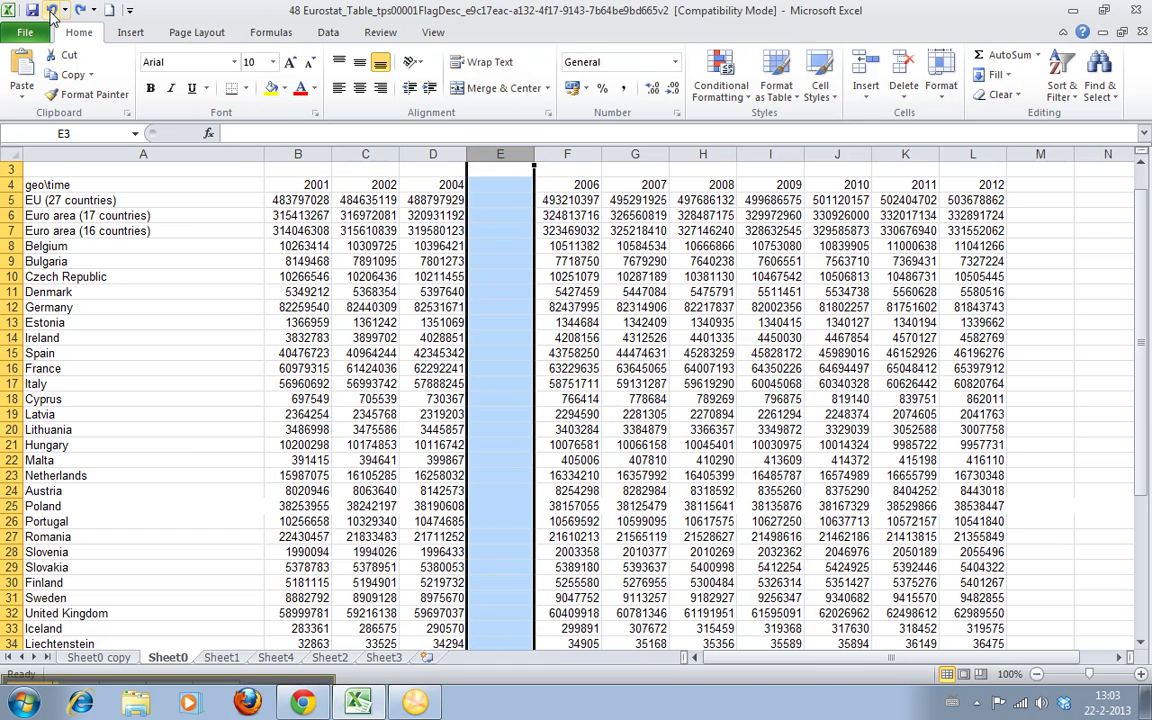
left_click(51, 10)
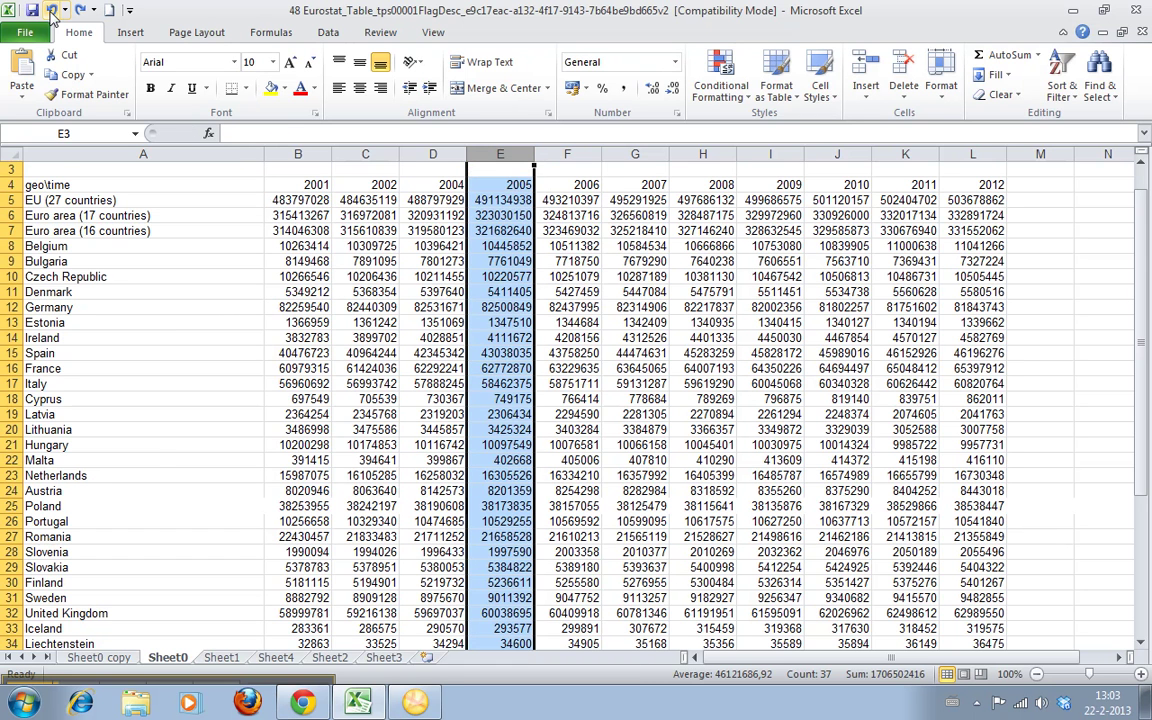
Step: Delete the entire 2005 column and dismiss the invalid-reference warnings
left_click(903, 94)
left_click(940, 117)
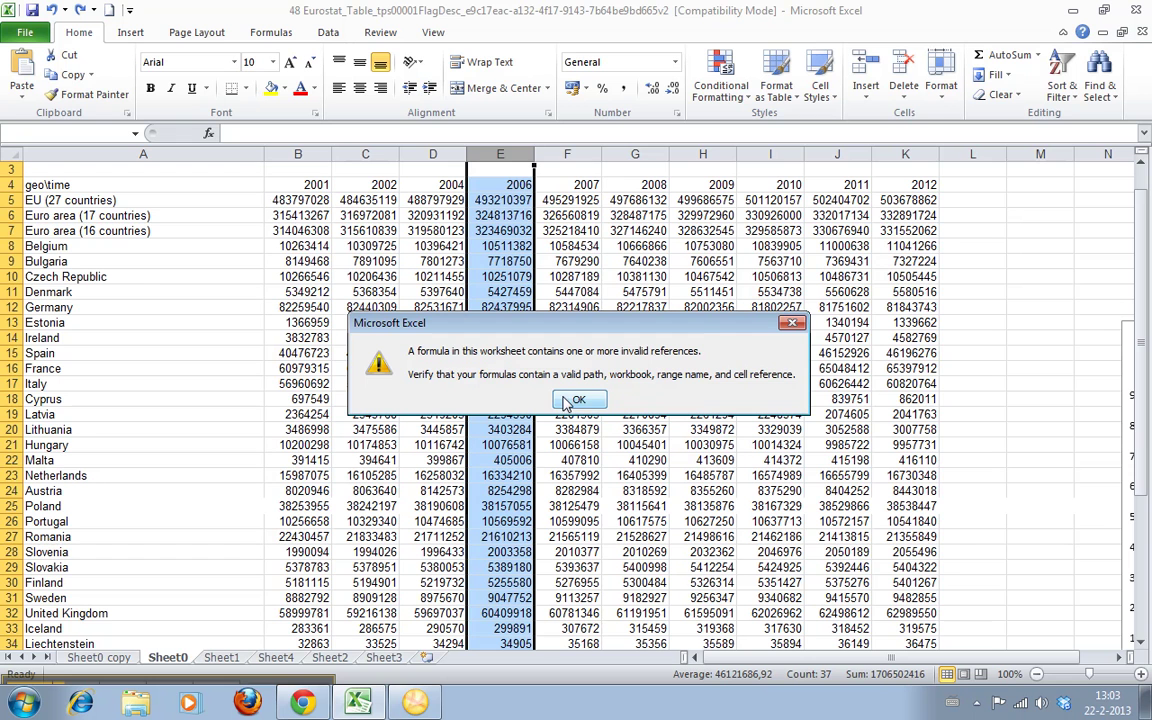
left_click(577, 401)
left_click(578, 400)
left_click(567, 353)
left_click(162, 305)
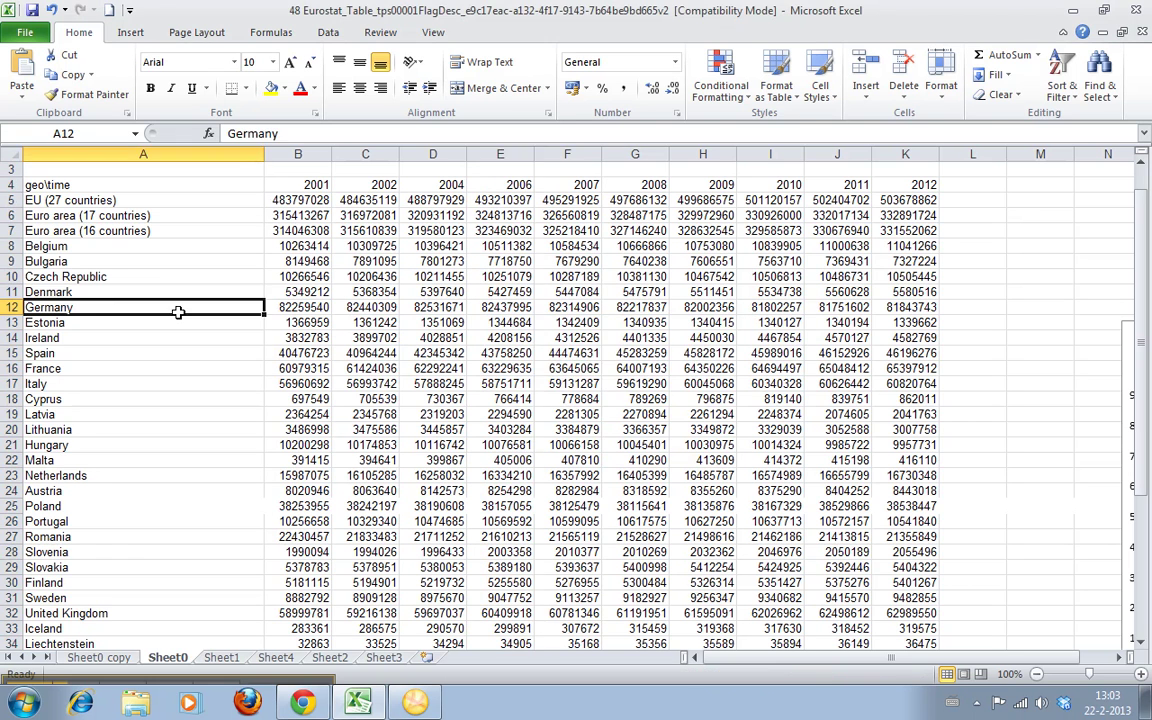
Step: Delete the cell block C9:F17 with the Shift cells left option and dismiss the warning
left_click(452, 308)
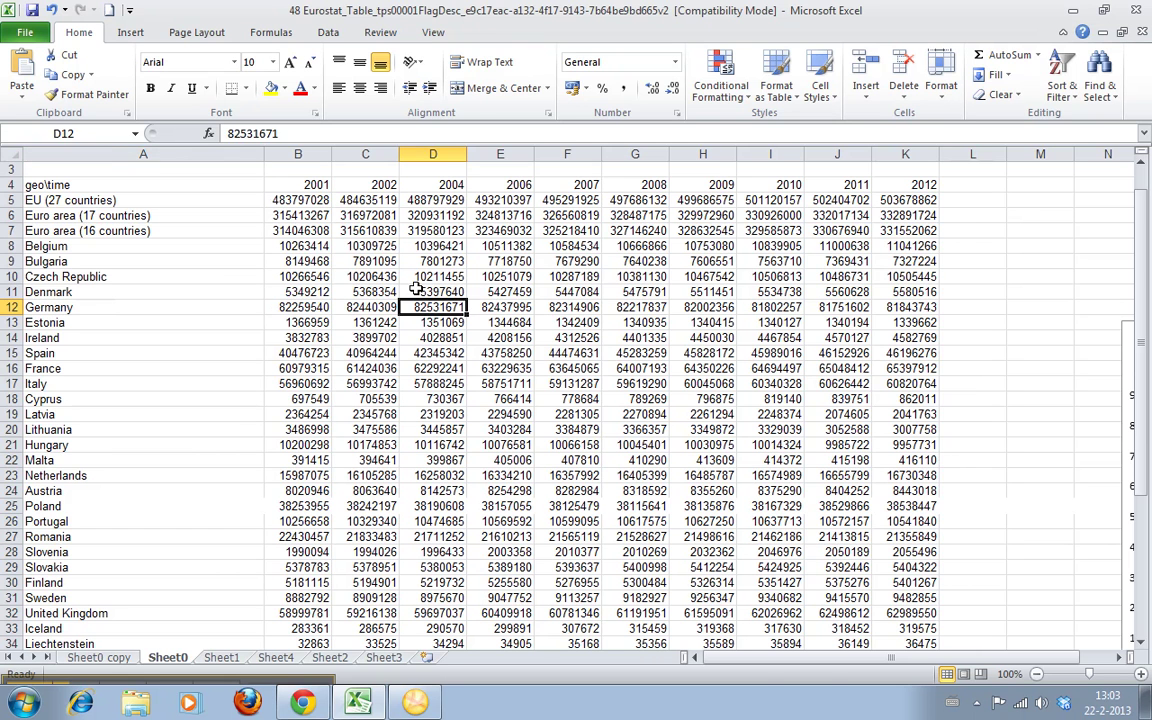
left_click_drag(374, 261, 567, 383)
right_click(540, 372)
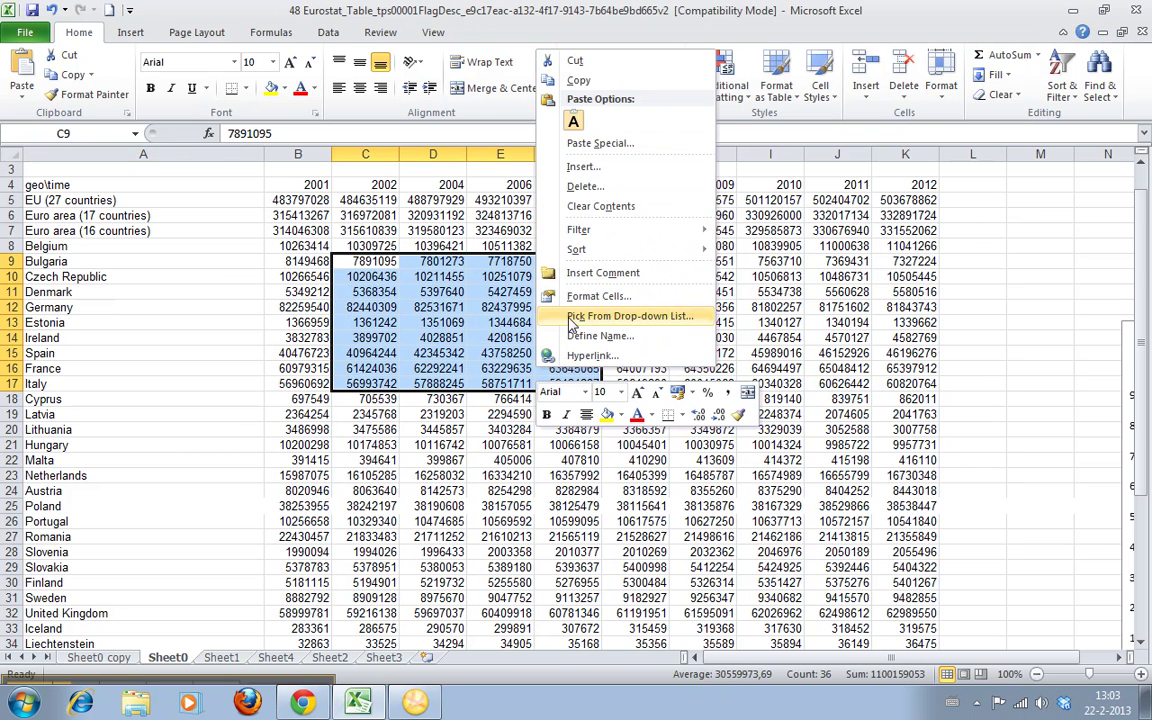
left_click(604, 190)
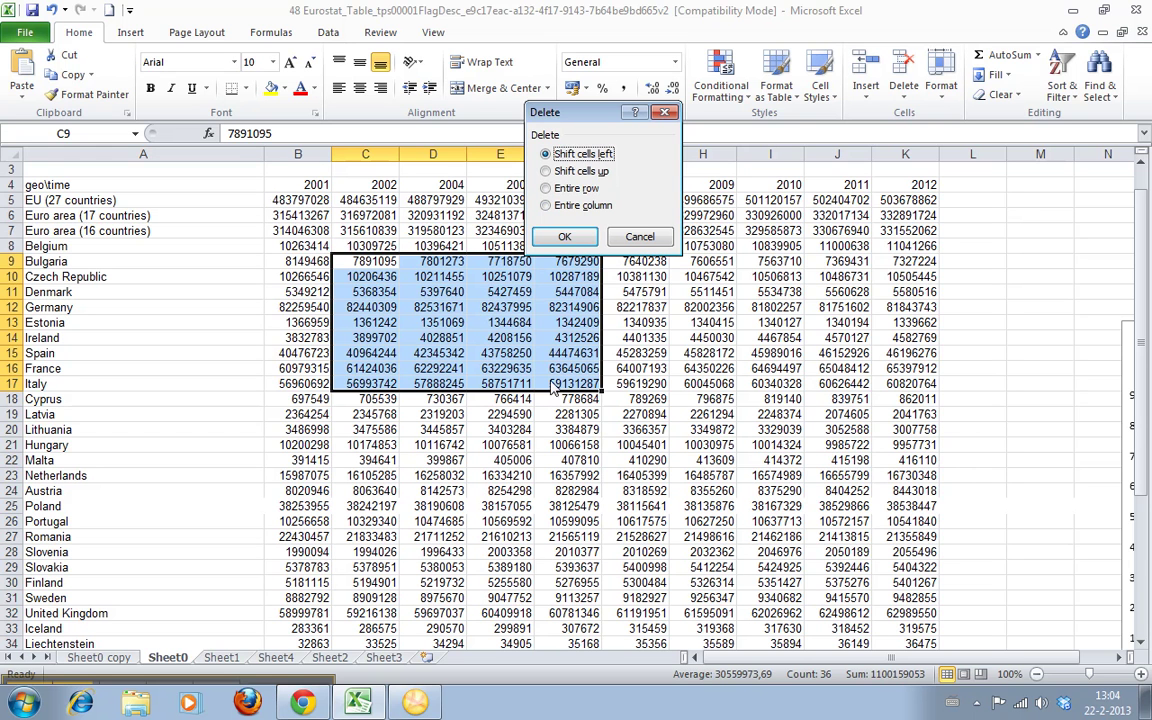
left_click(564, 236)
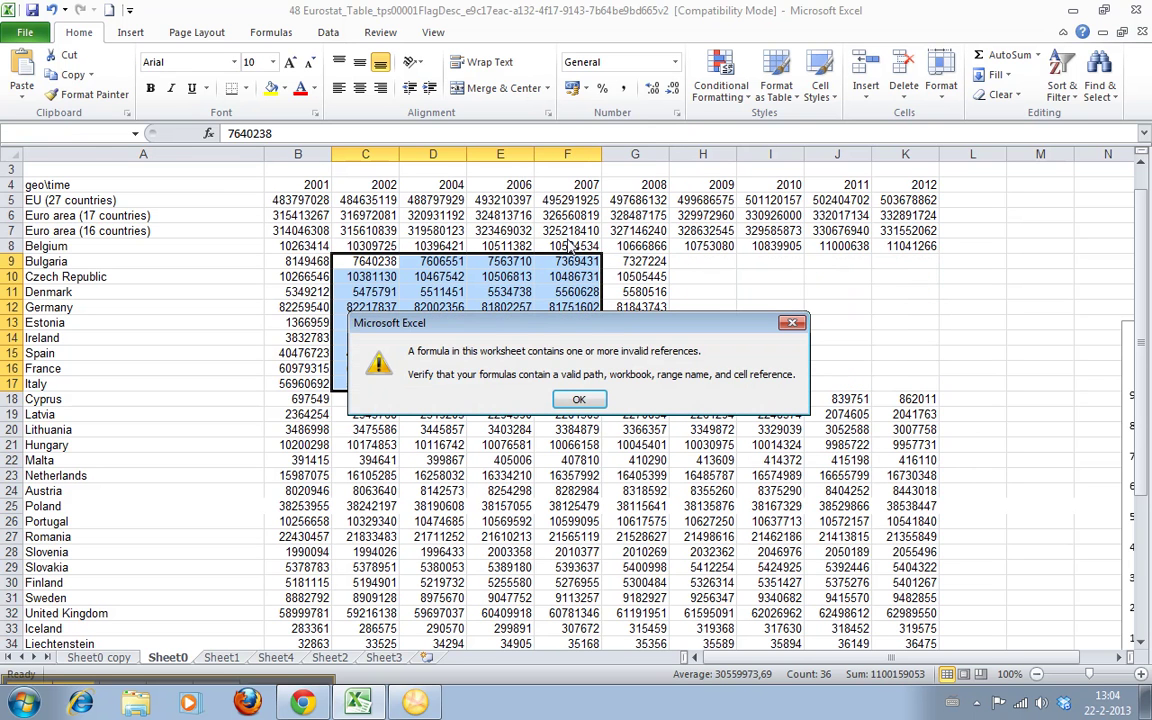
left_click(579, 401)
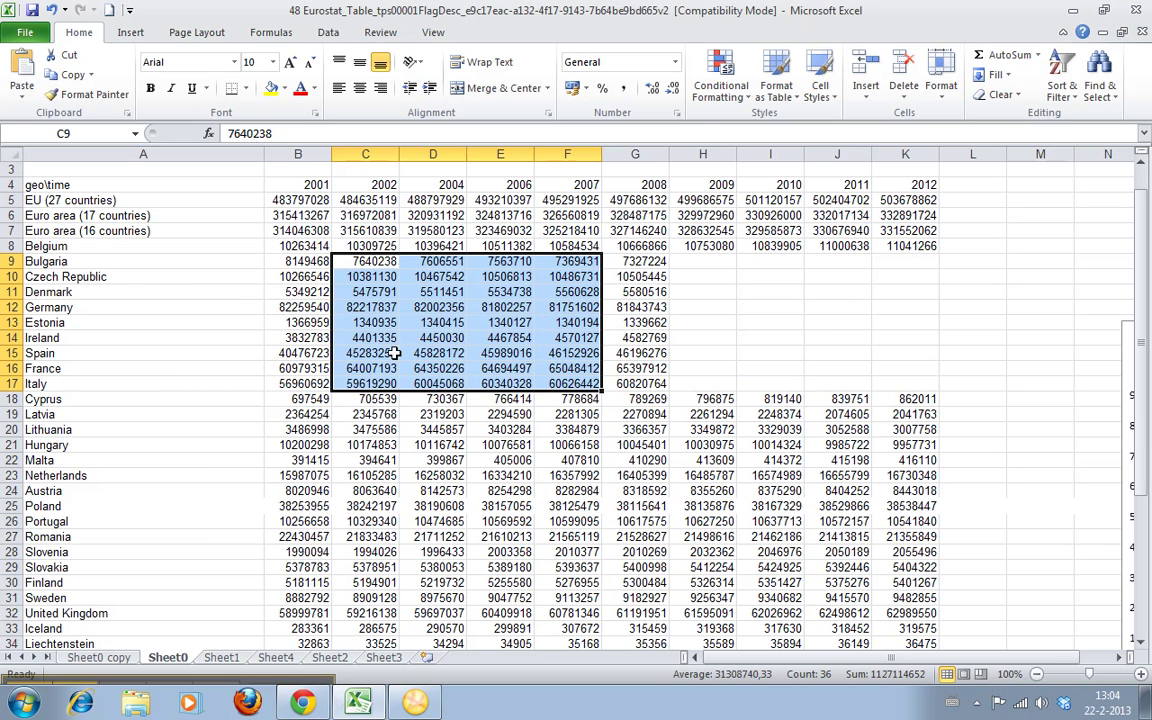
Step: Examine the gap and the shifted figures in rows 9 to 17, and undo the deletion of cells C9:F17
left_click(927, 259)
left_click_drag(927, 259, 694, 386)
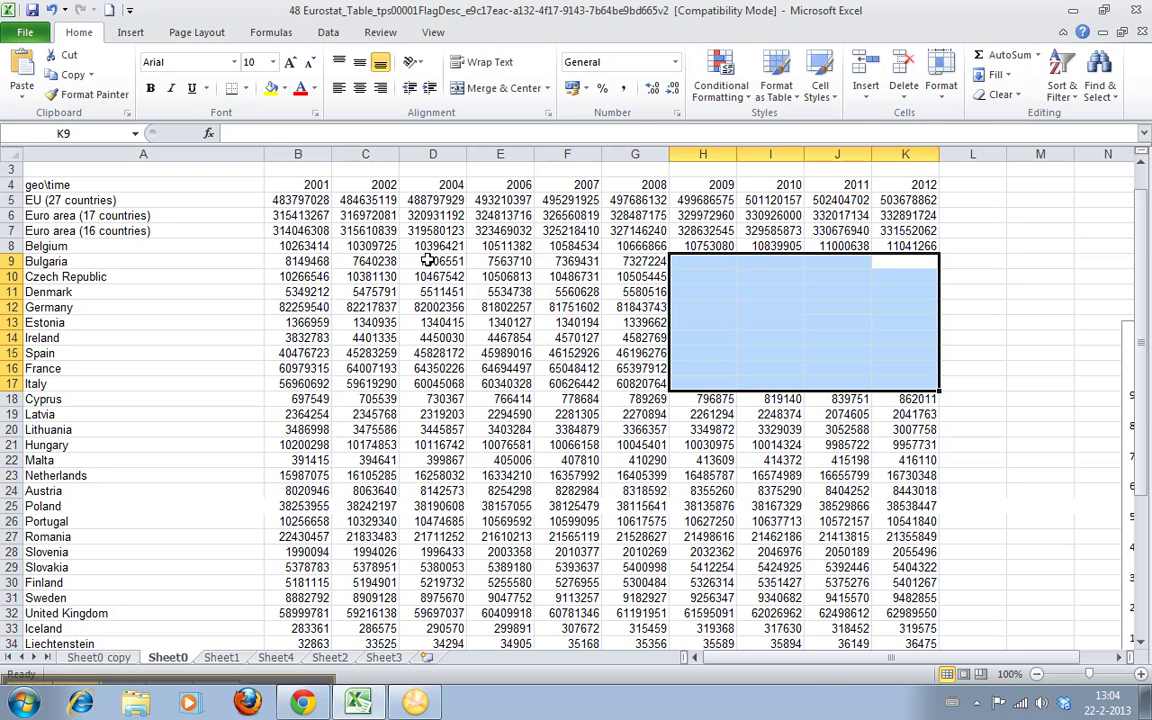
left_click_drag(425, 261, 640, 398)
left_click(640, 385)
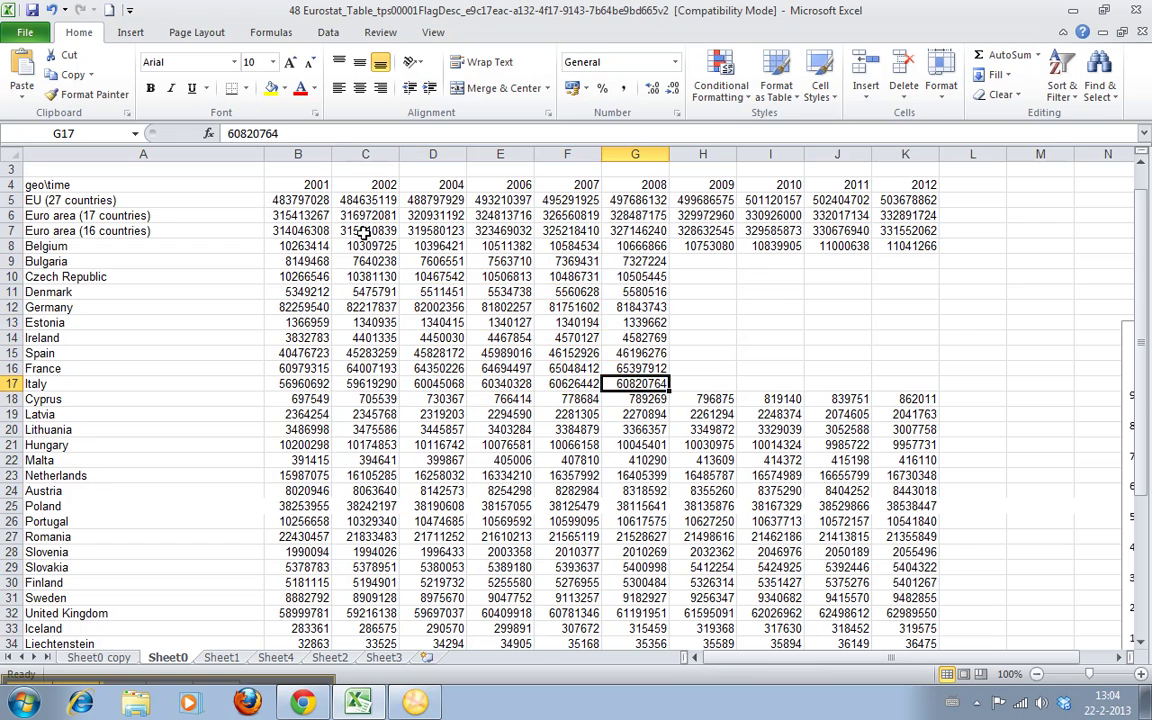
left_click_drag(362, 229, 425, 276)
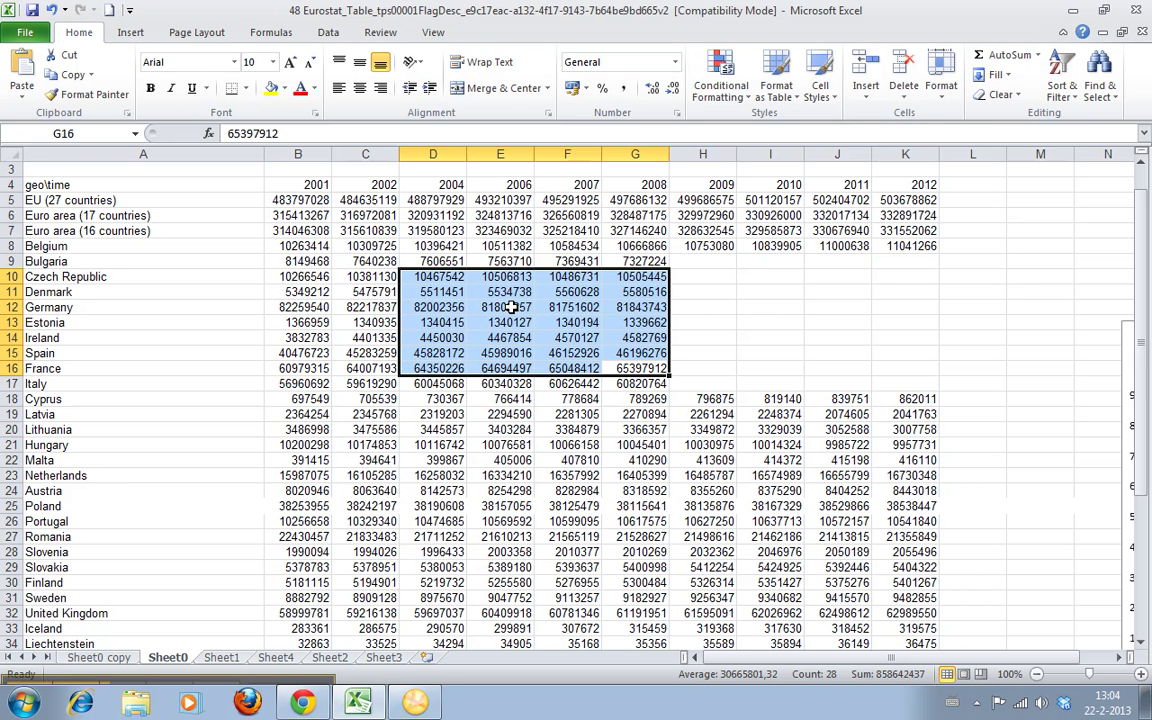
left_click(52, 10)
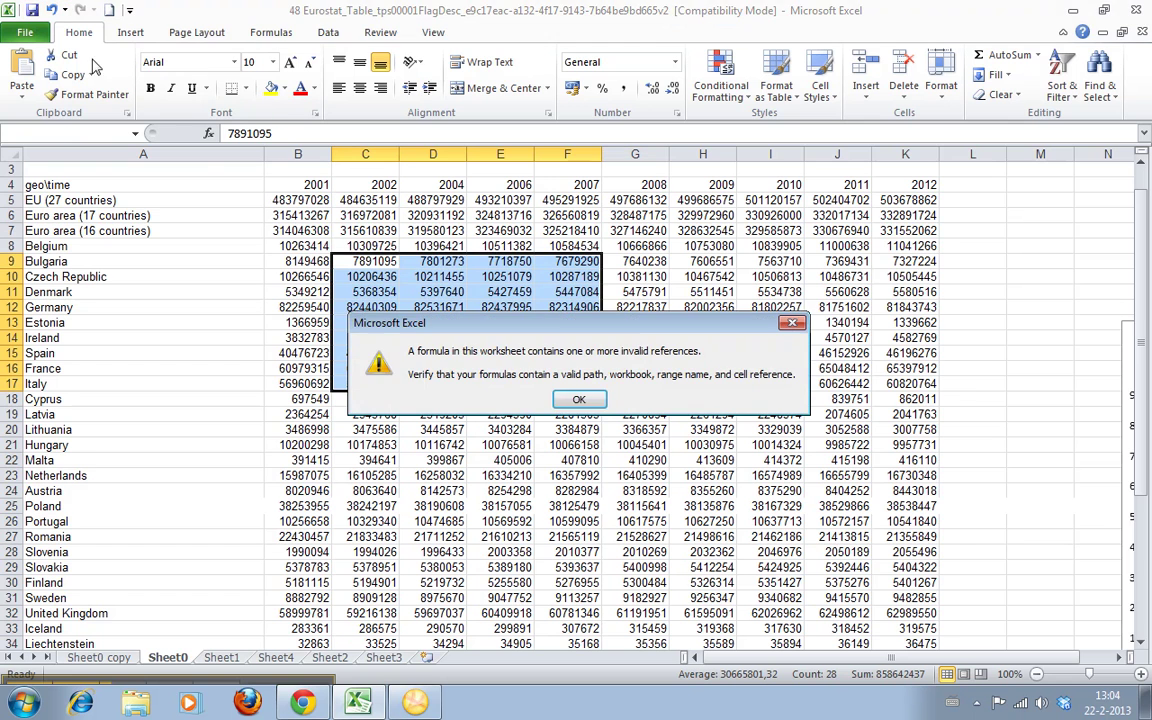
left_click(576, 398)
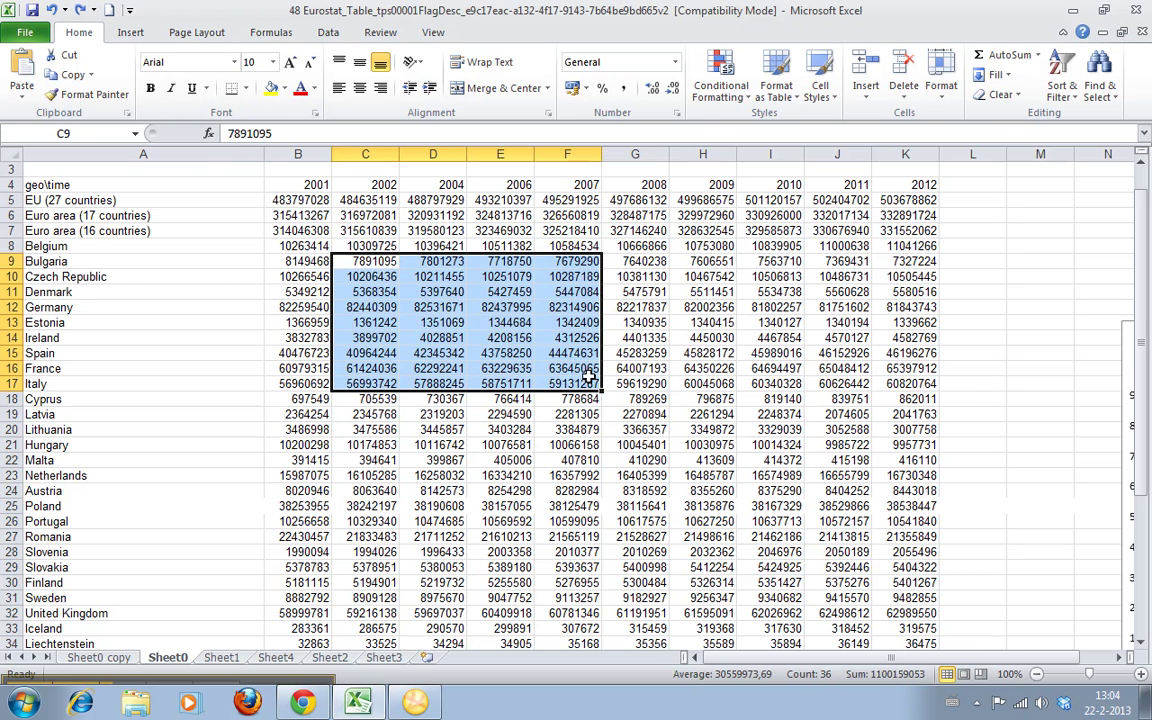
Step: Clear the contents of cells C10:F17 and C20:F27 without shifting the surrounding cells
left_click_drag(567, 383, 367, 278)
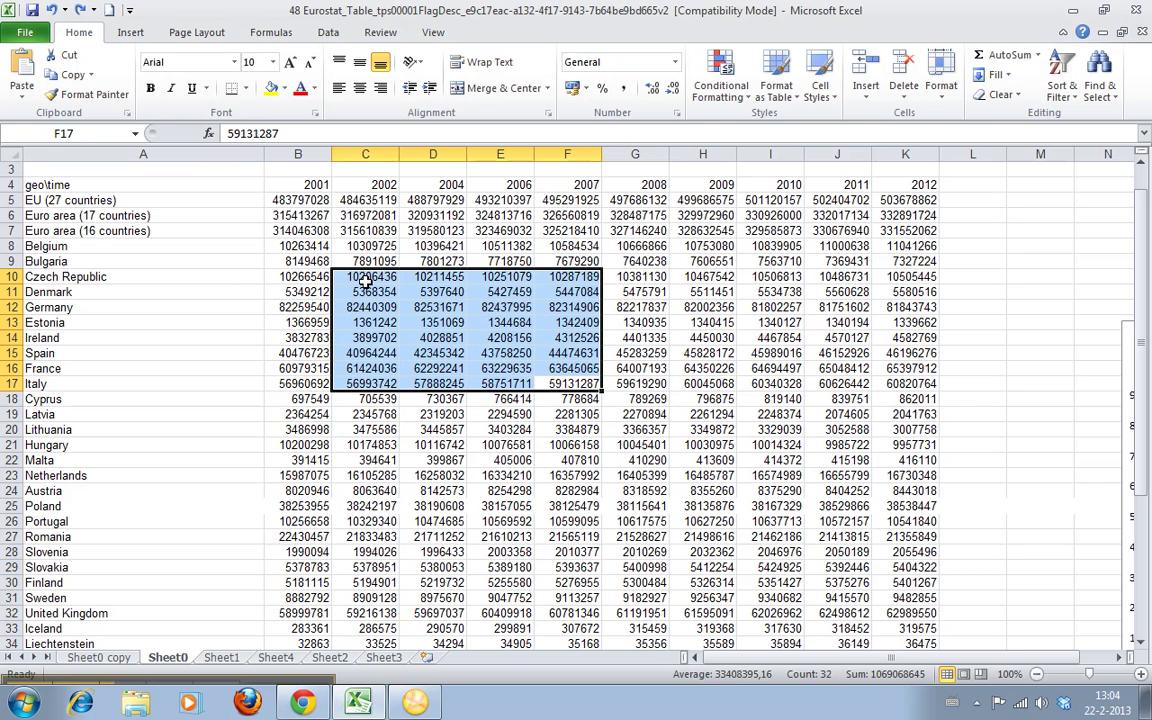
right_click(367, 293)
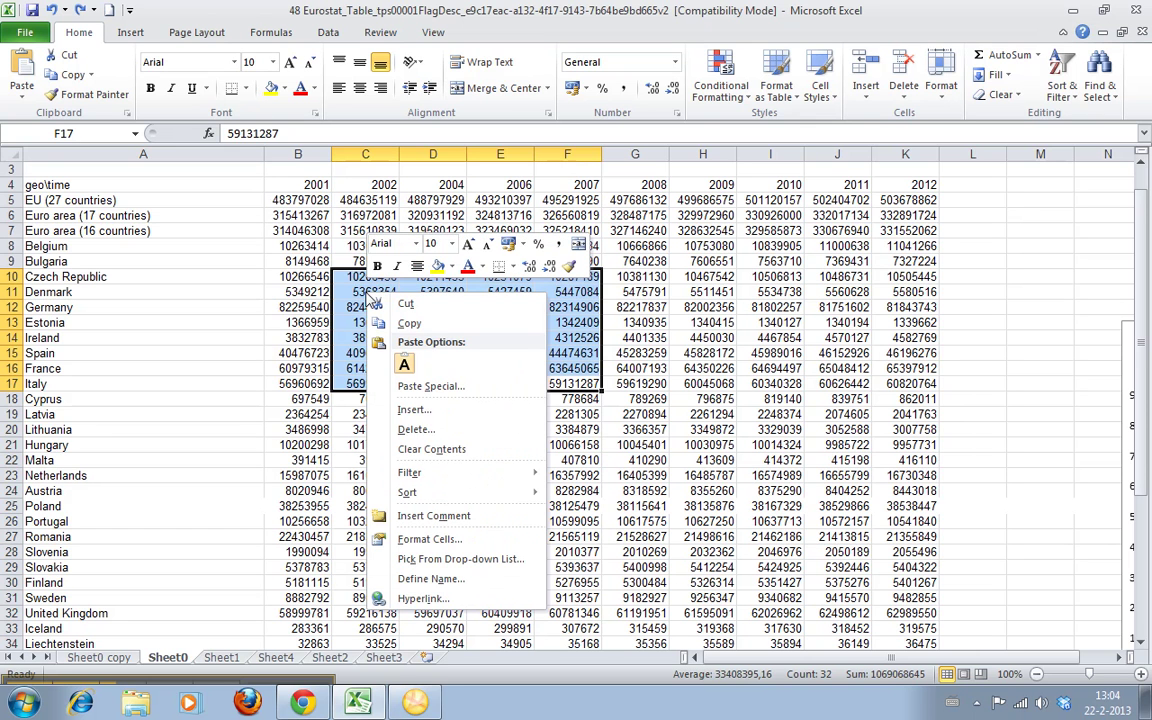
left_click(441, 448)
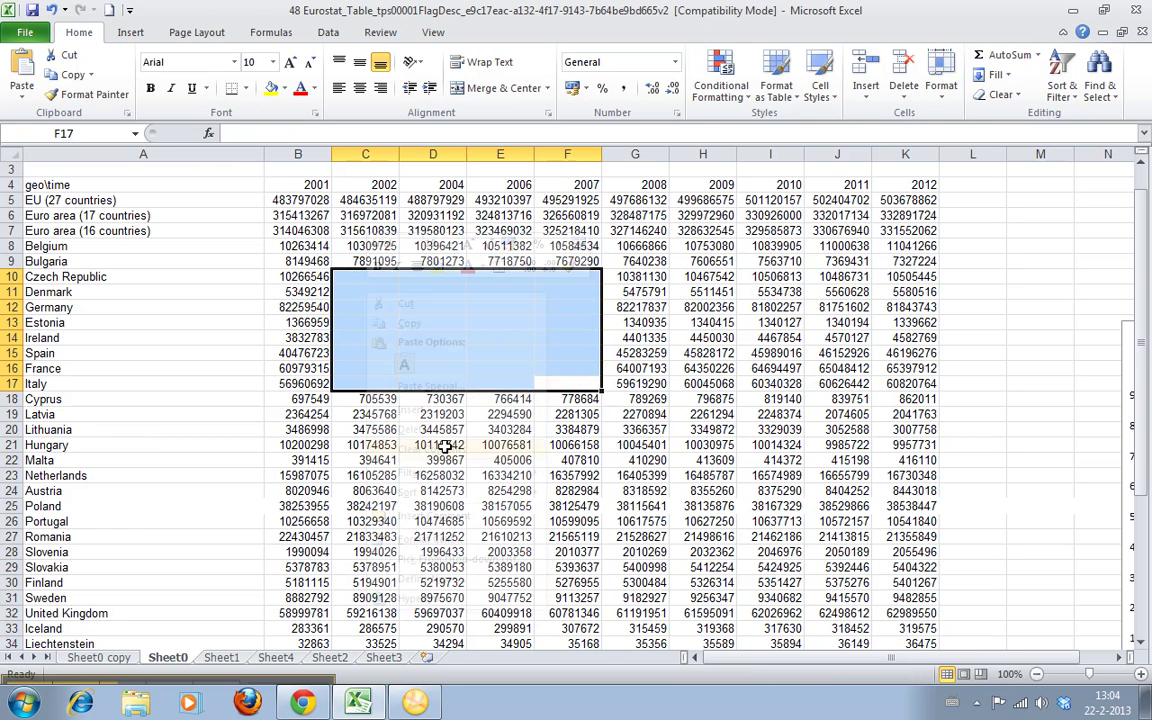
left_click_drag(366, 429, 563, 530)
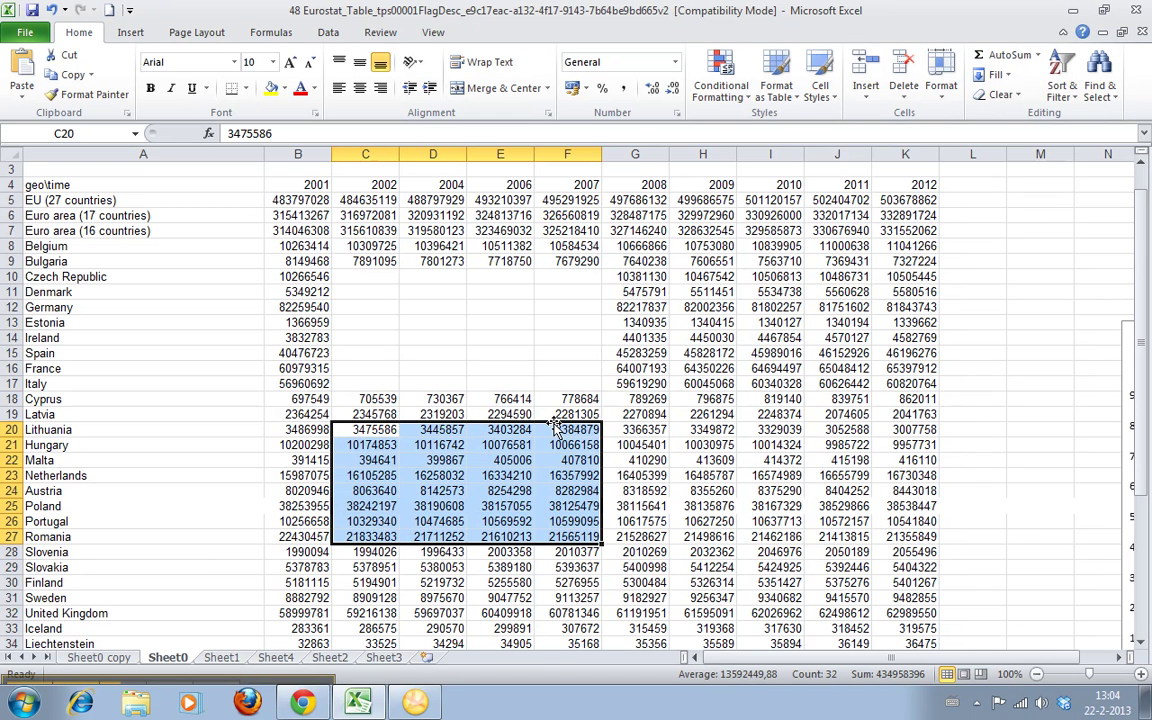
key("Delete")
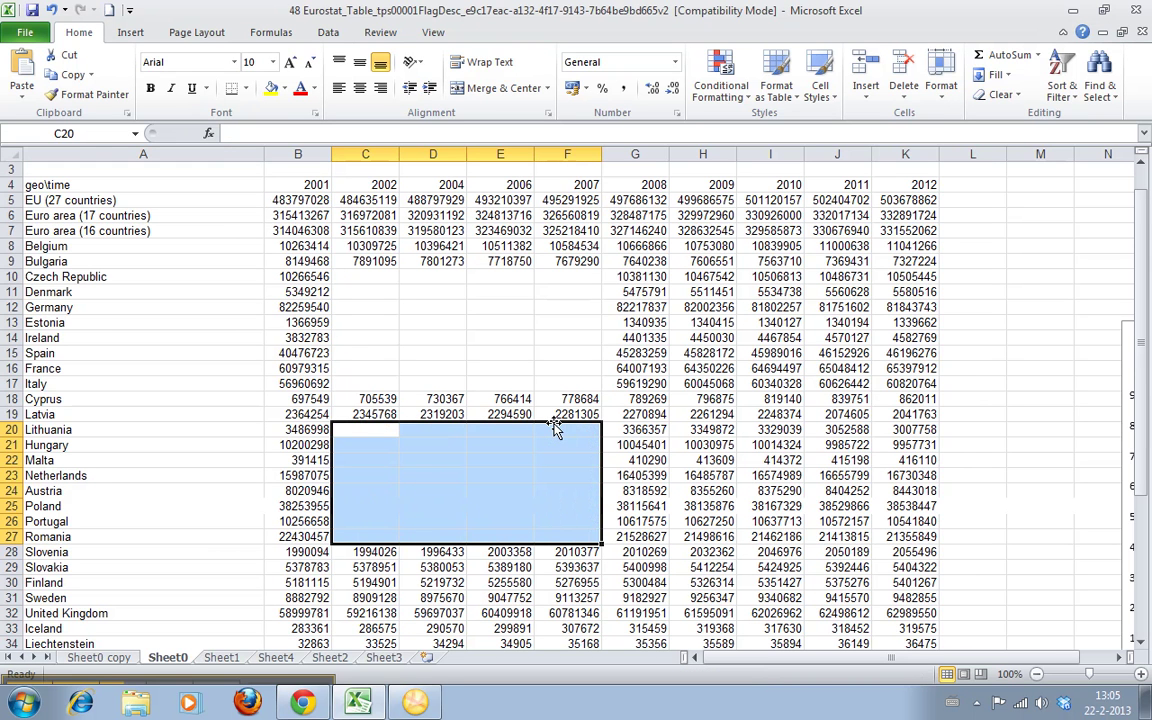
left_click_drag(365, 598, 635, 613)
left_click(908, 99)
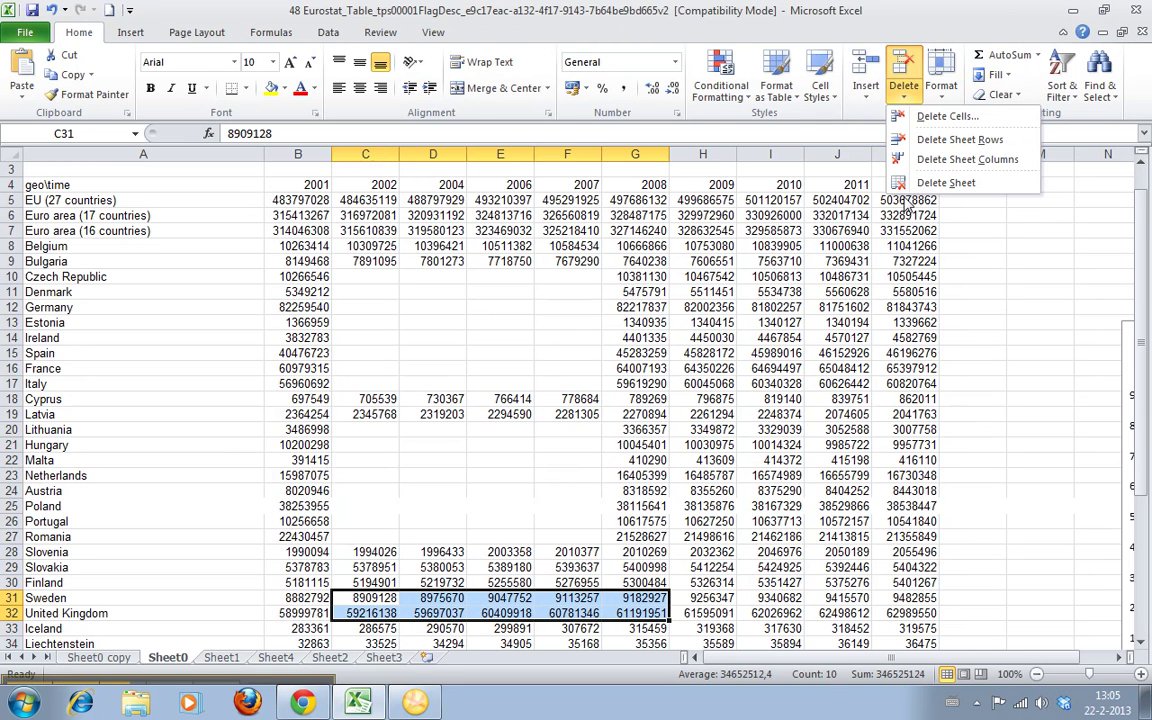
left_click(945, 116)
key("Escape")
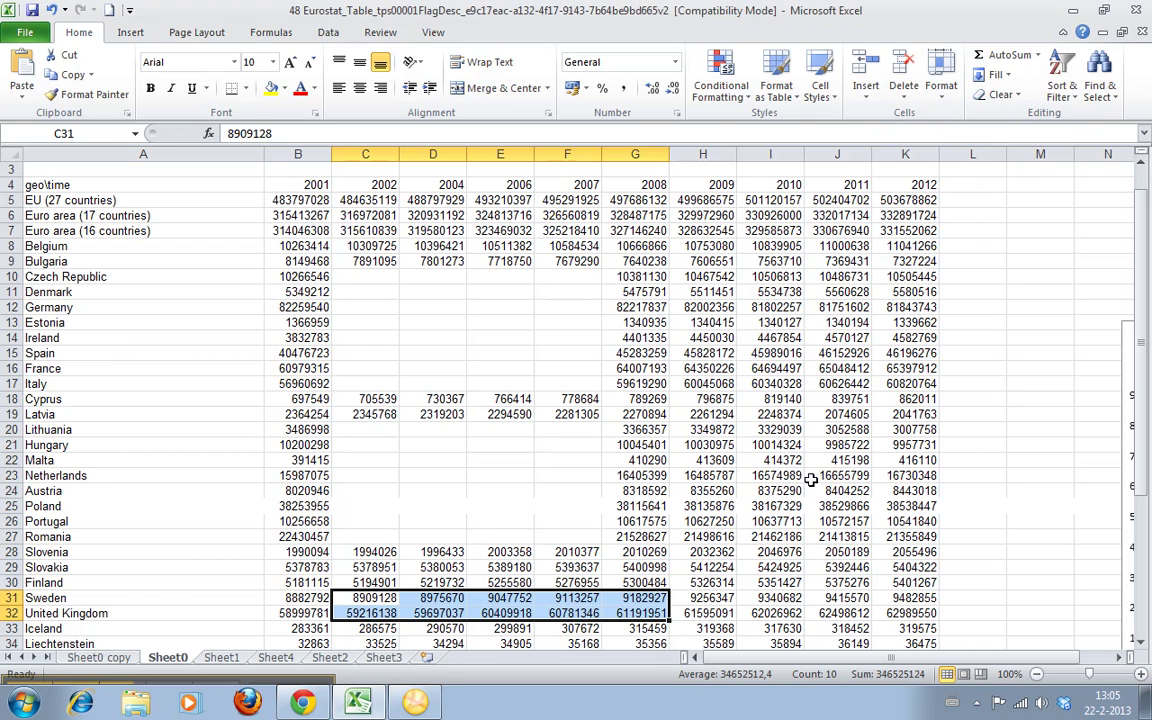
Step: Look at both places that offer deletion of the whole Sheet0 worksheet, leaving the sheet in place
left_click(907, 100)
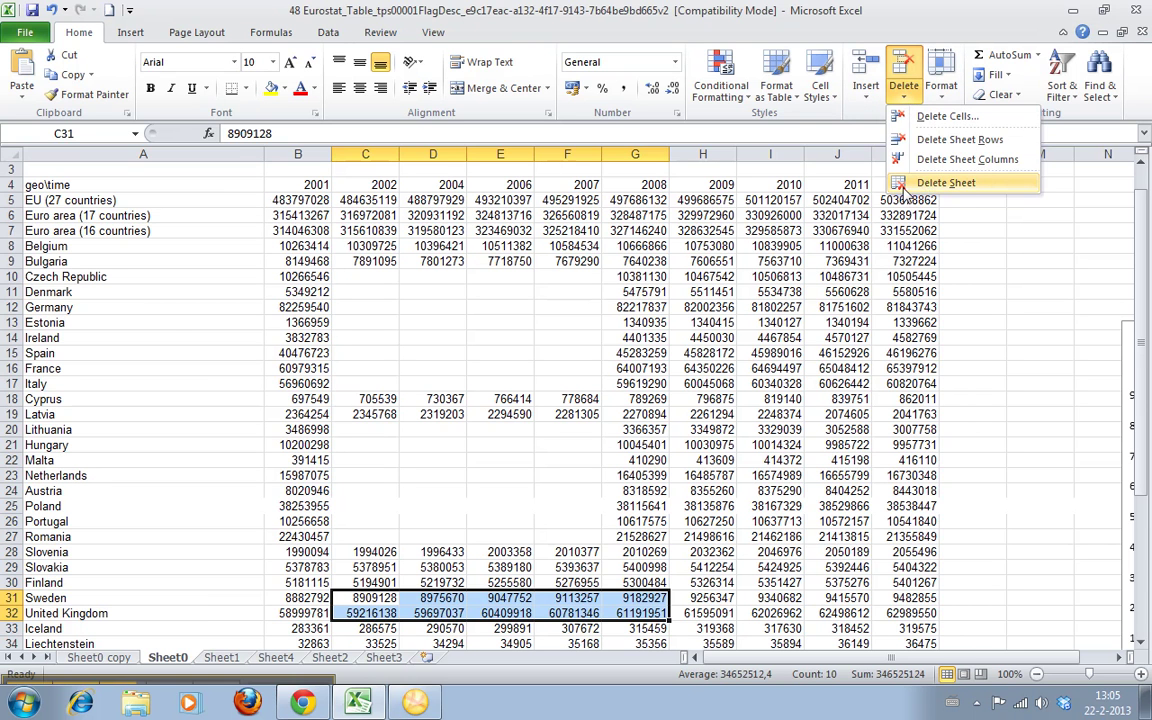
left_click(702, 360)
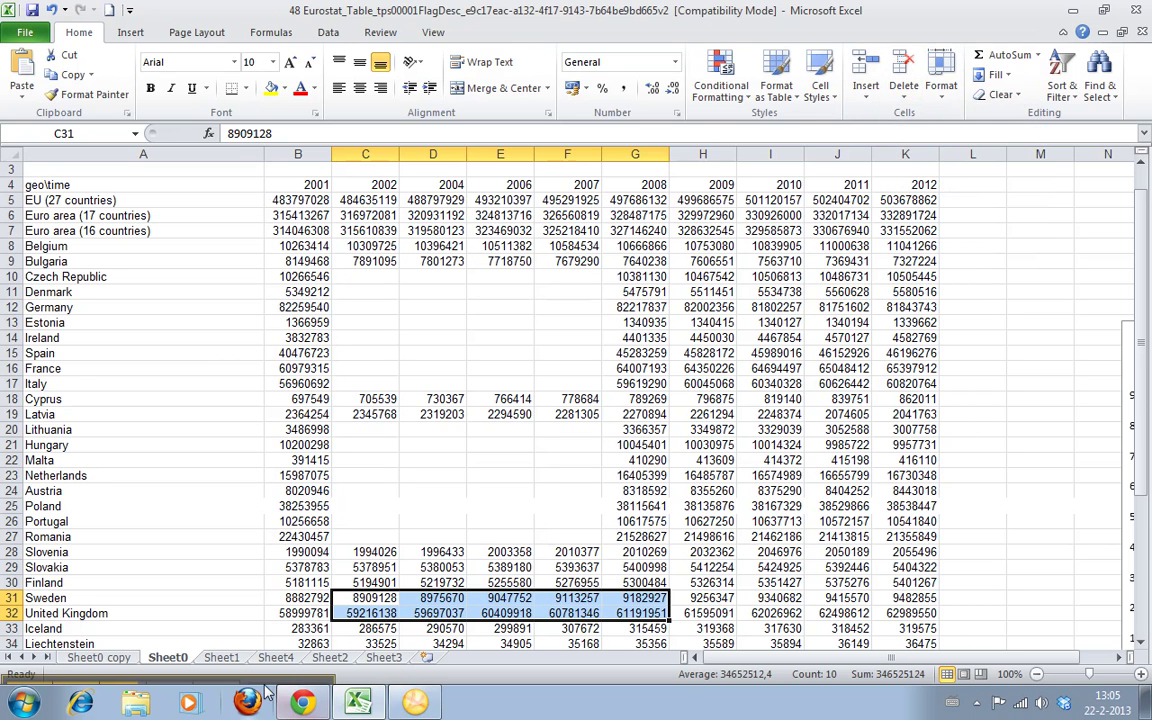
right_click(169, 658)
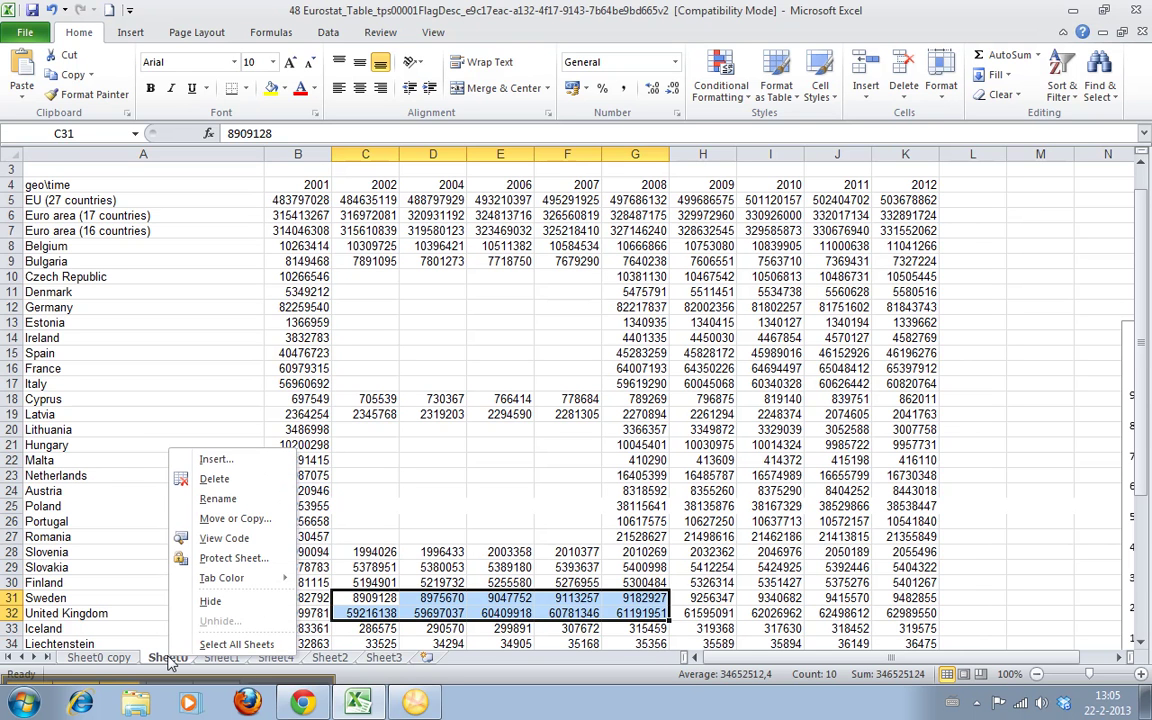
left_click(788, 421)
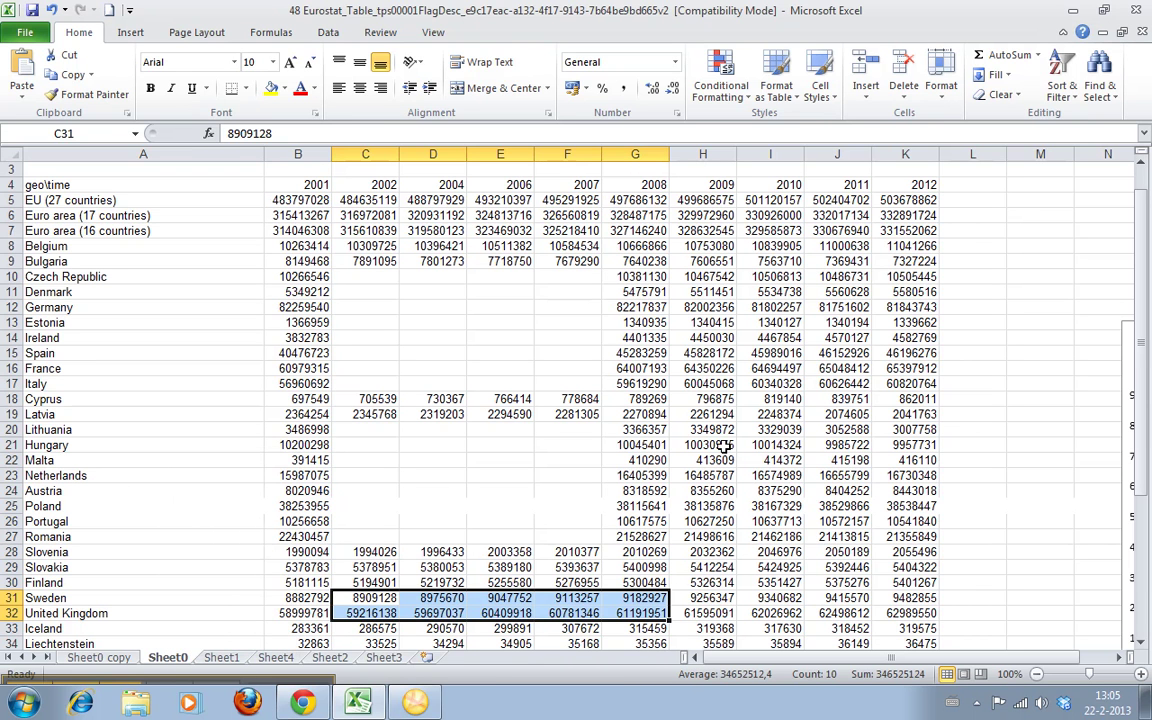